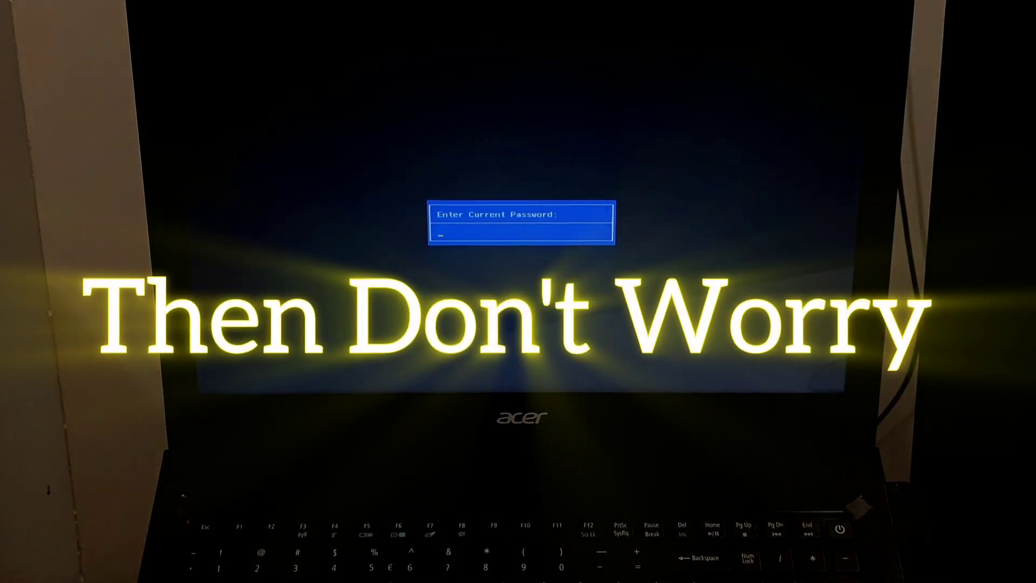
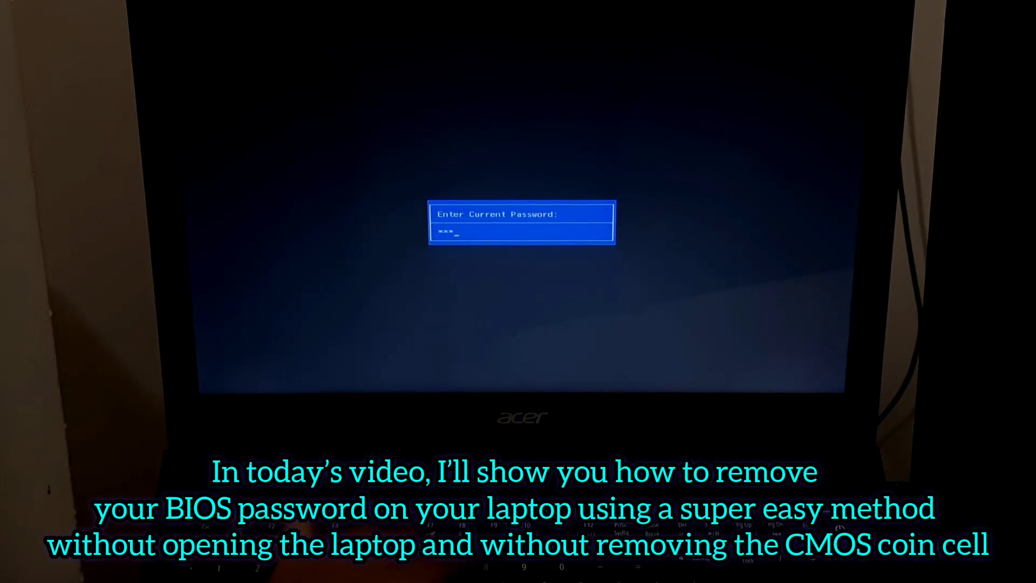
# - Fail the BIOS password three times, dismissing each failure, and continue past the Error Status lockout
pyautogui.press('Return')
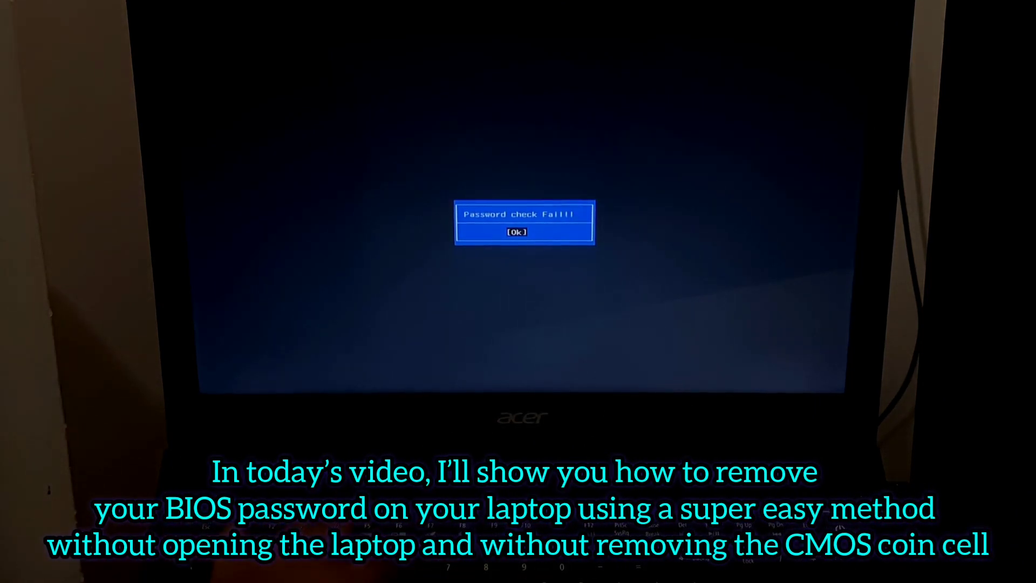
pyautogui.press('Return')
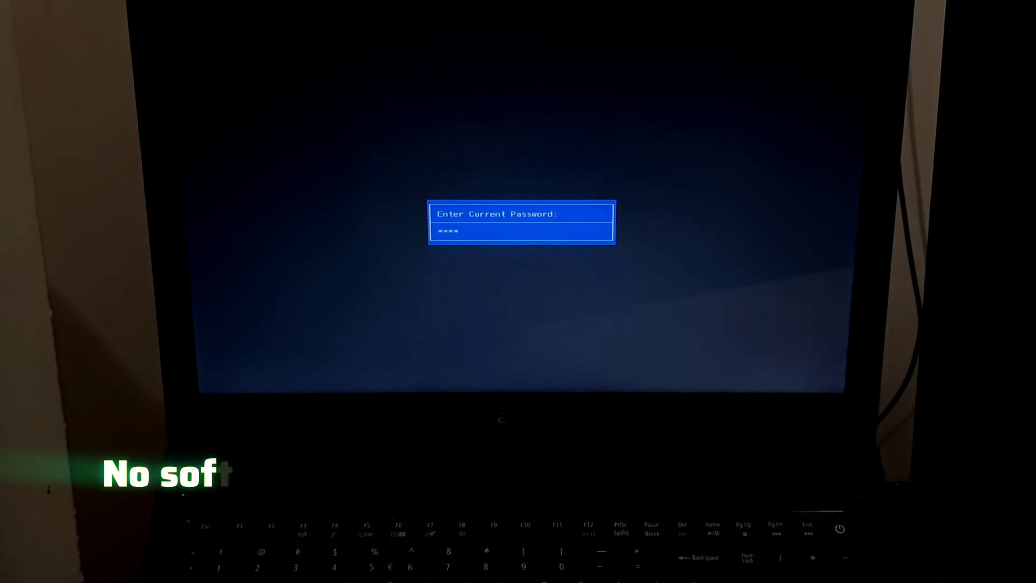
pyautogui.press('Return')
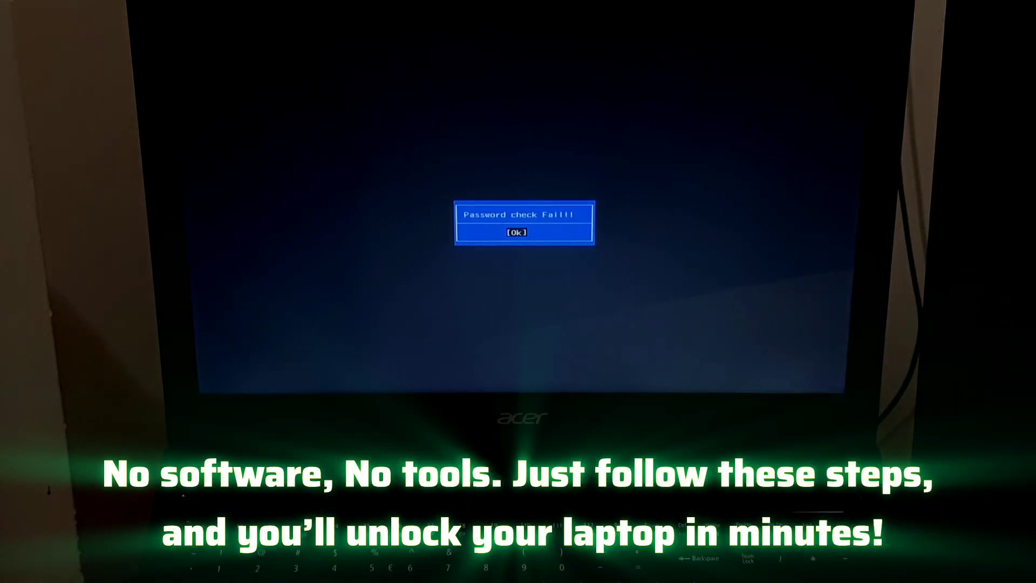
pyautogui.press('Return')
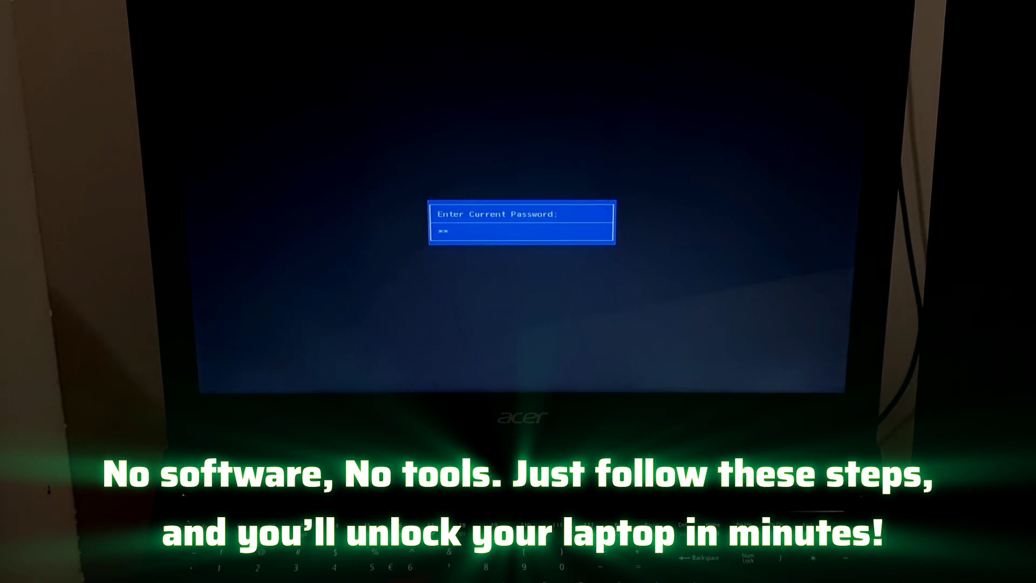
pyautogui.press('Return')
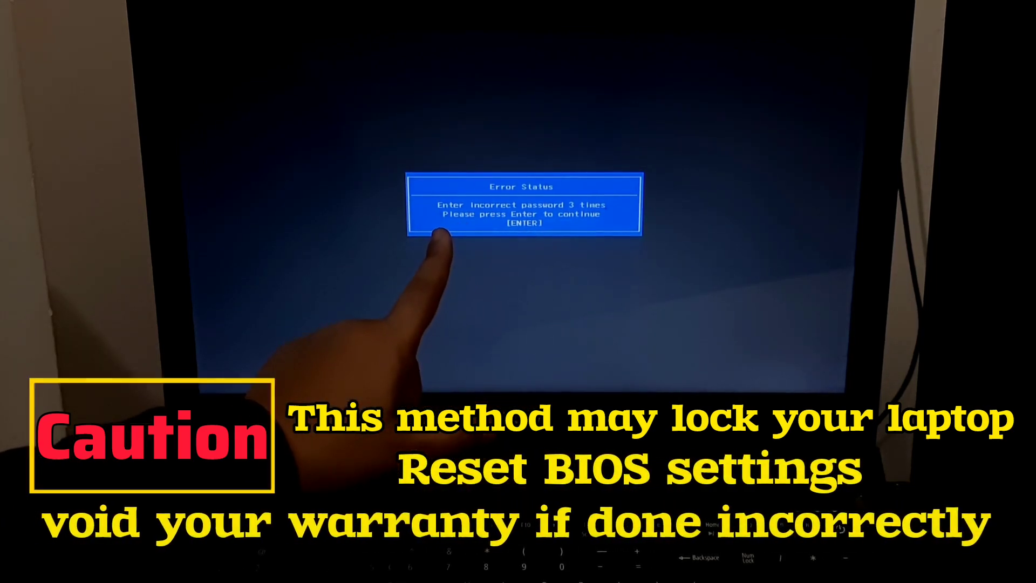
pyautogui.press('Return')
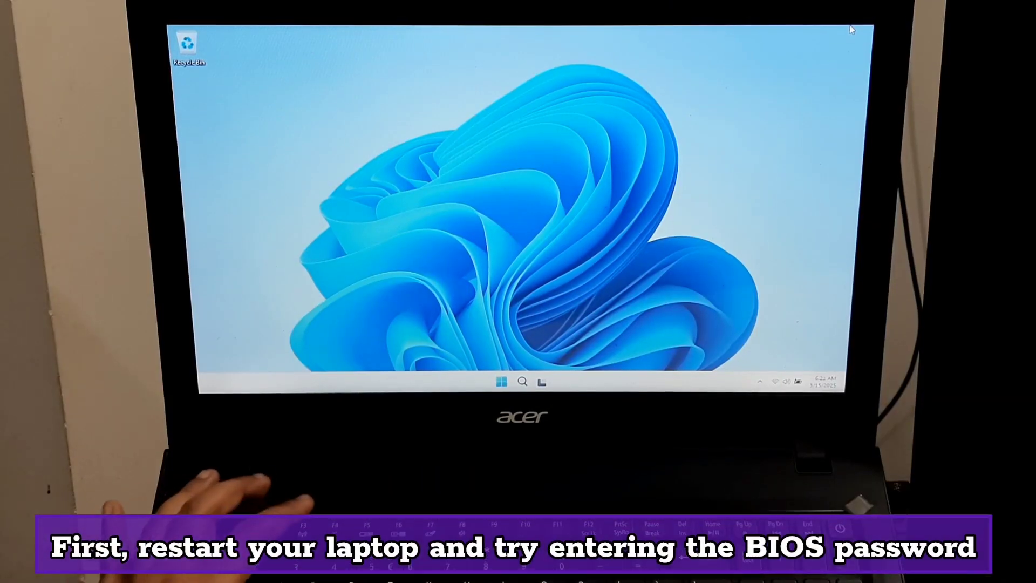
# - Shut down Windows and boot back into the BIOS password prompt using F2
pyautogui.hotkey('alt', 'F4')
pyautogui.press('Return')
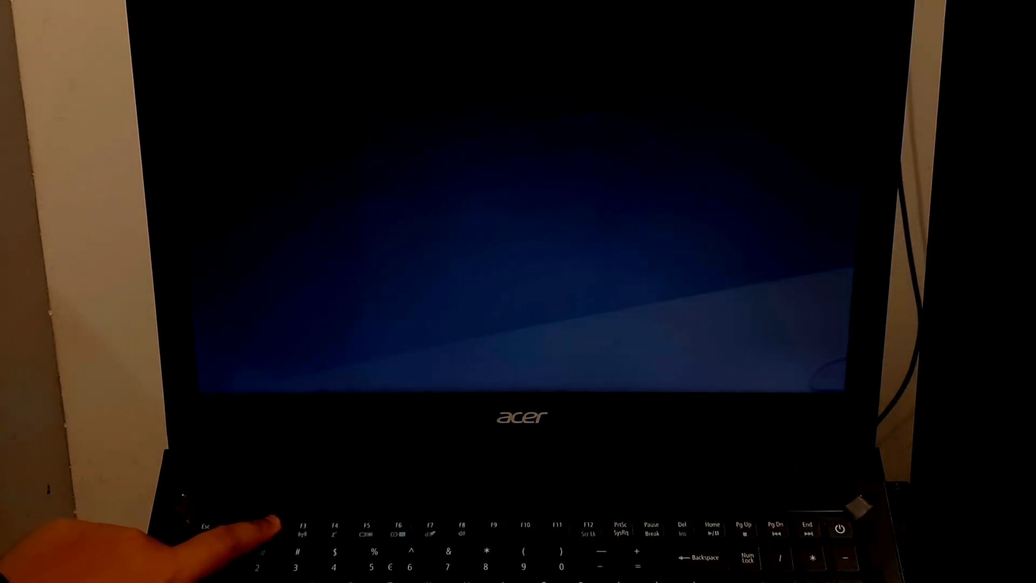
pyautogui.press('F2')
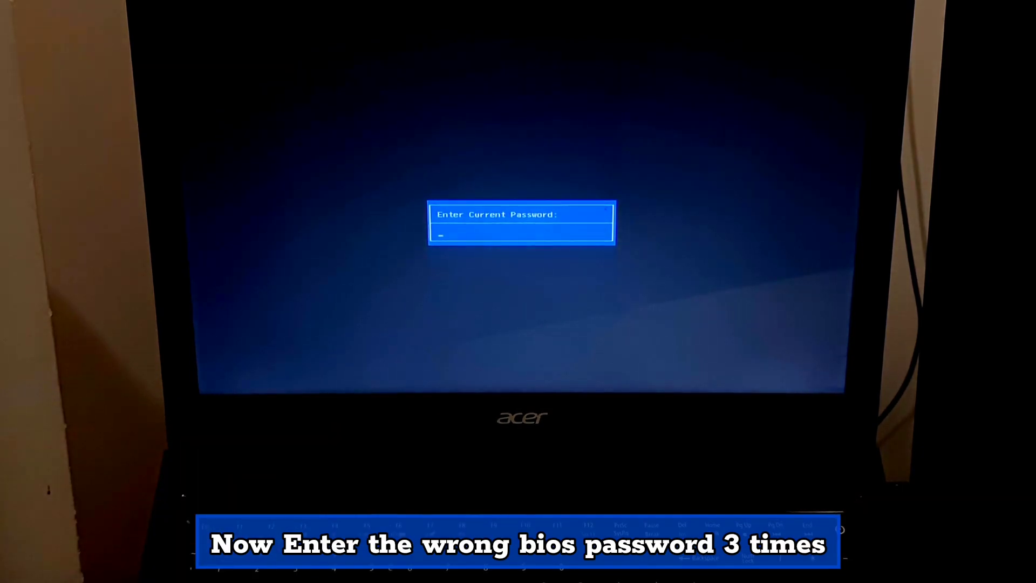
pyautogui.write('as')
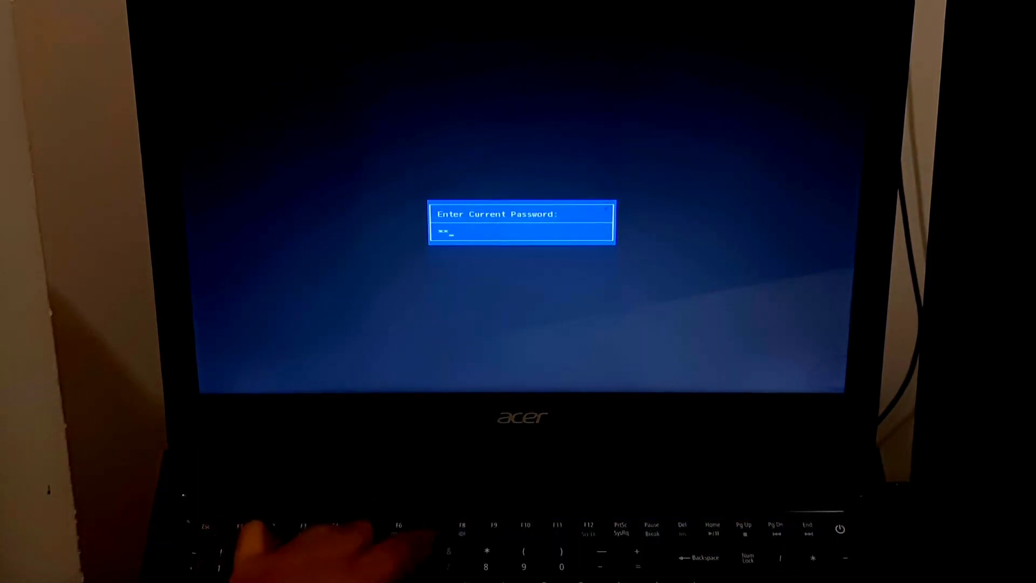
# - Submit three wrong BIOS passwords, dismissing the first two failures, to trigger the lockout
pyautogui.press('Return')
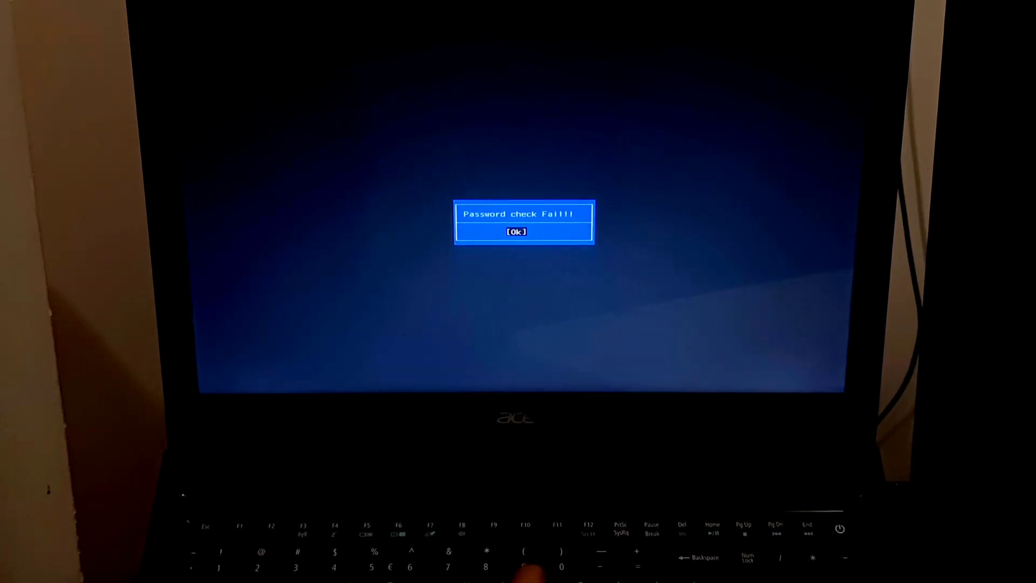
pyautogui.press('Return')
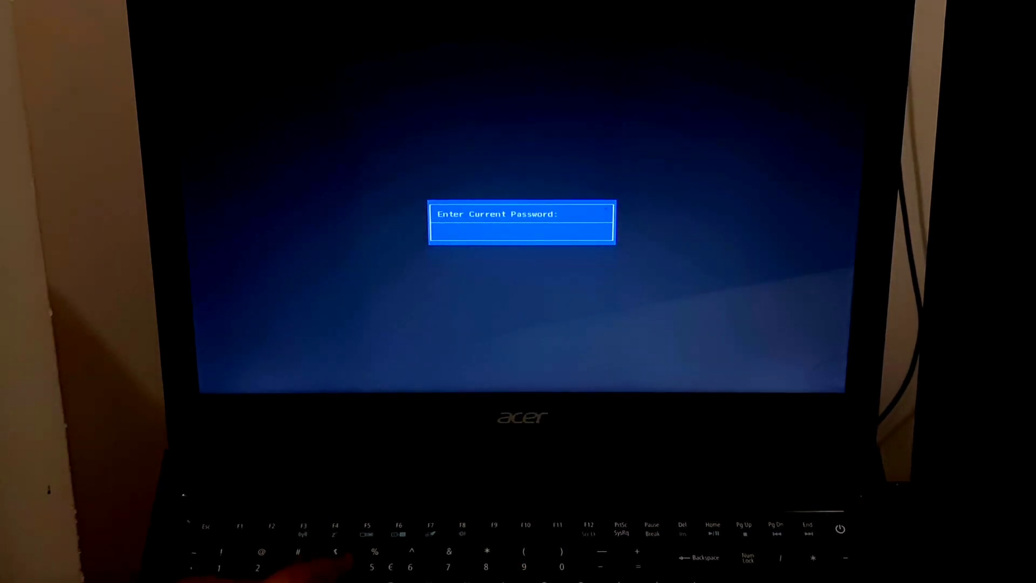
pyautogui.write('df')
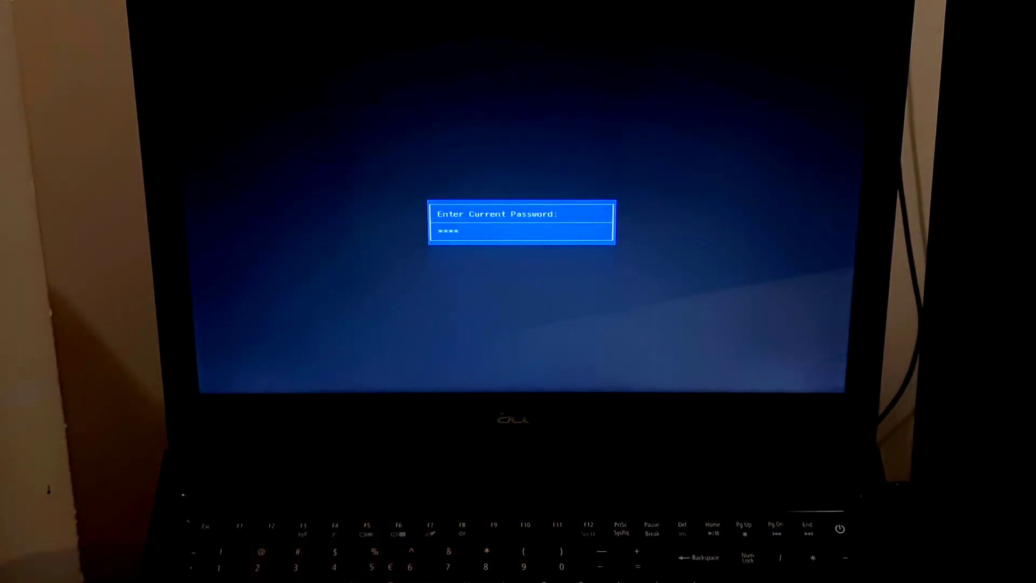
pyautogui.press('Return')
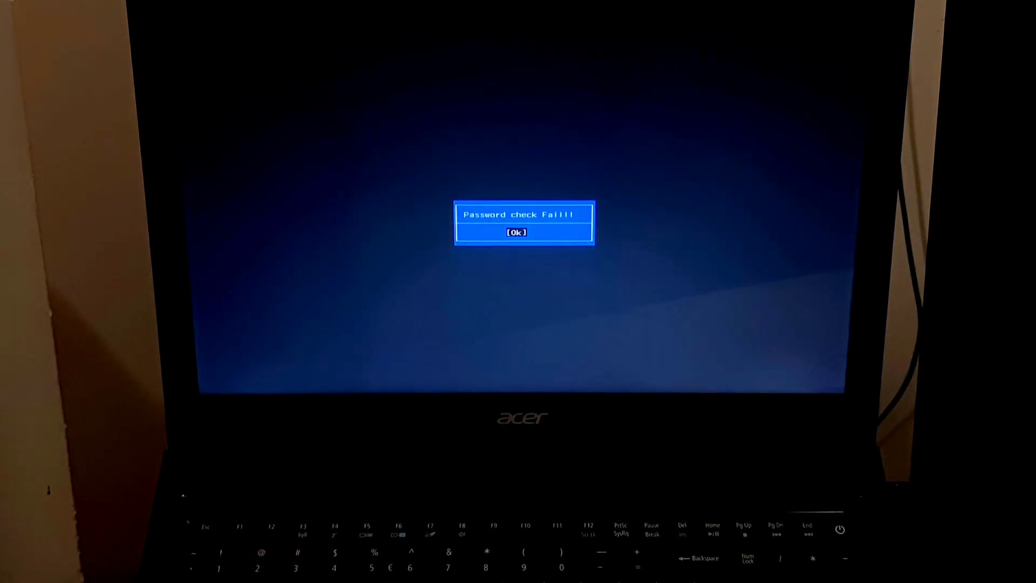
pyautogui.press('Return')
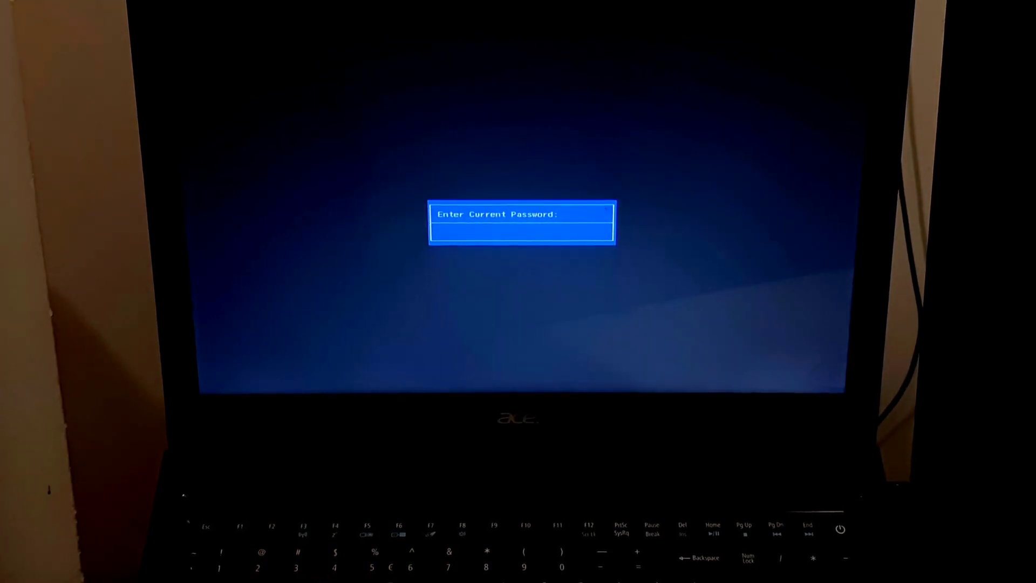
pyautogui.press('Return')
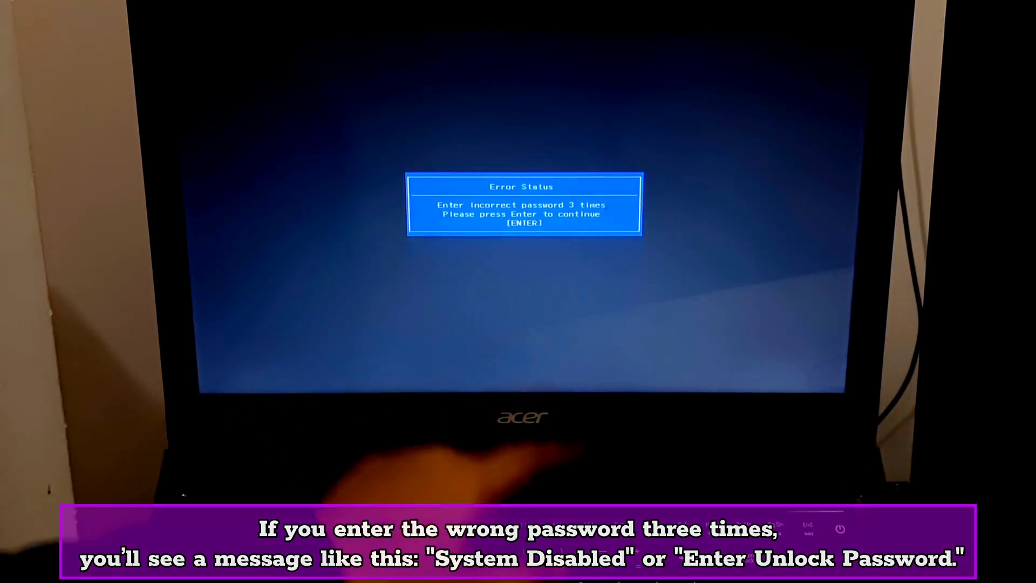
pyautogui.press('Return')
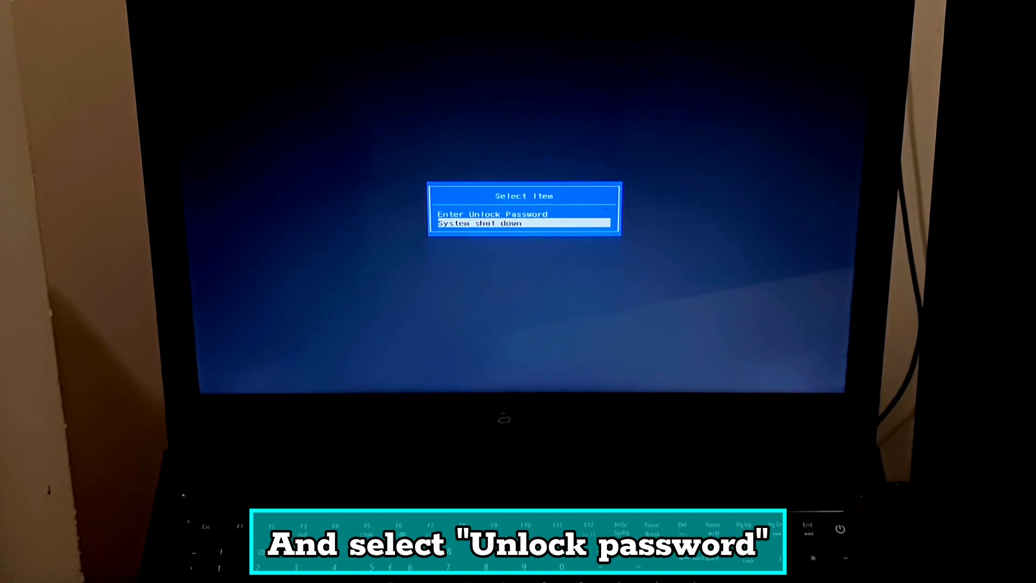
pyautogui.press('Up')
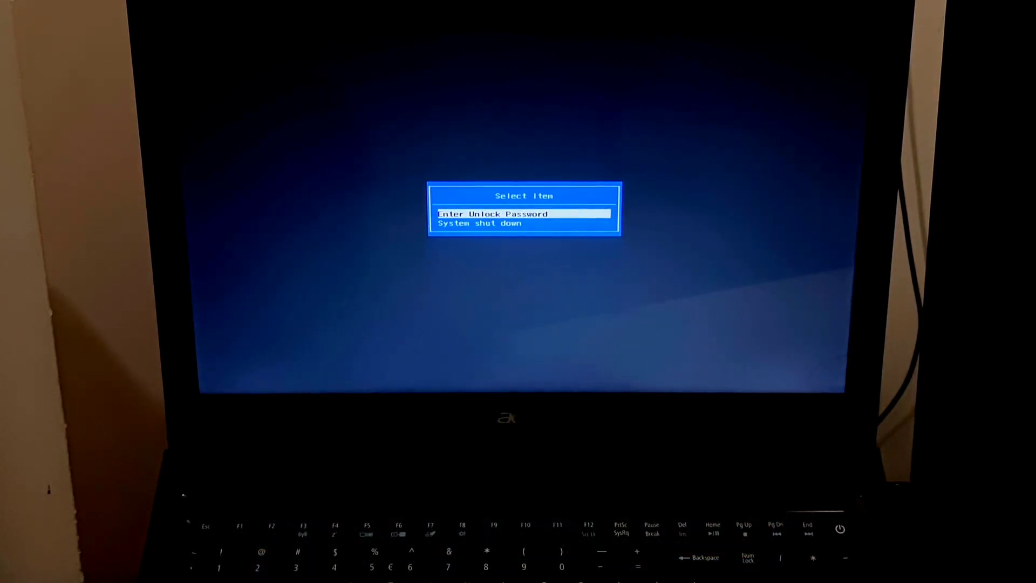
pyautogui.press('Return')
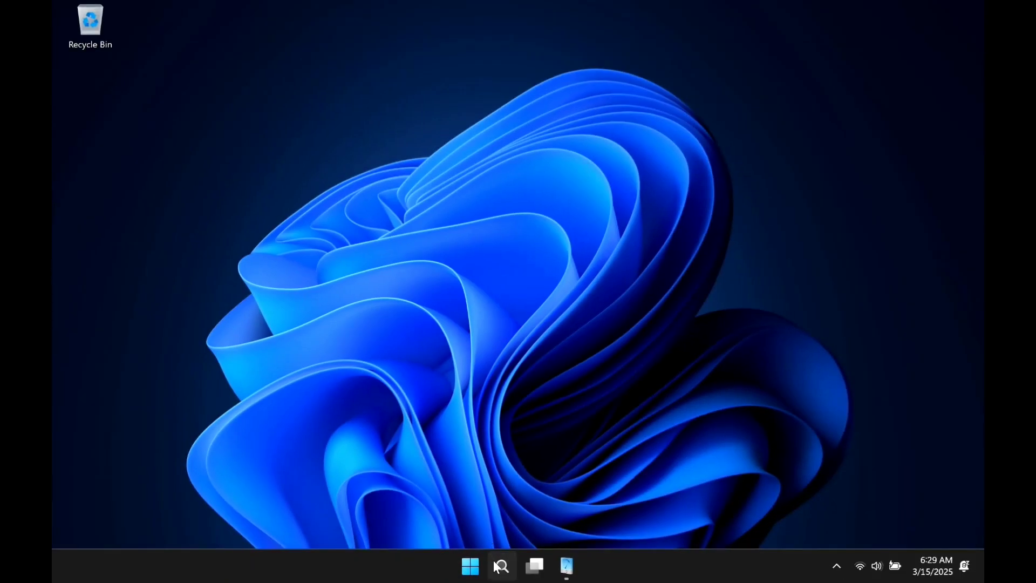
# - Launch Google Chrome from system search and load bios-pw.org
pyautogui.click(495, 567)
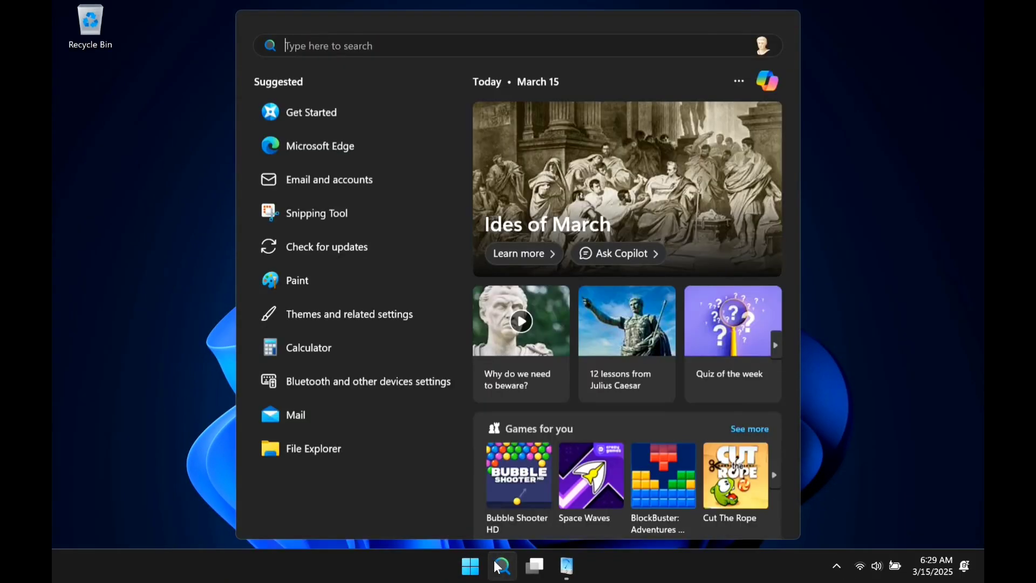
pyautogui.write('chrome')
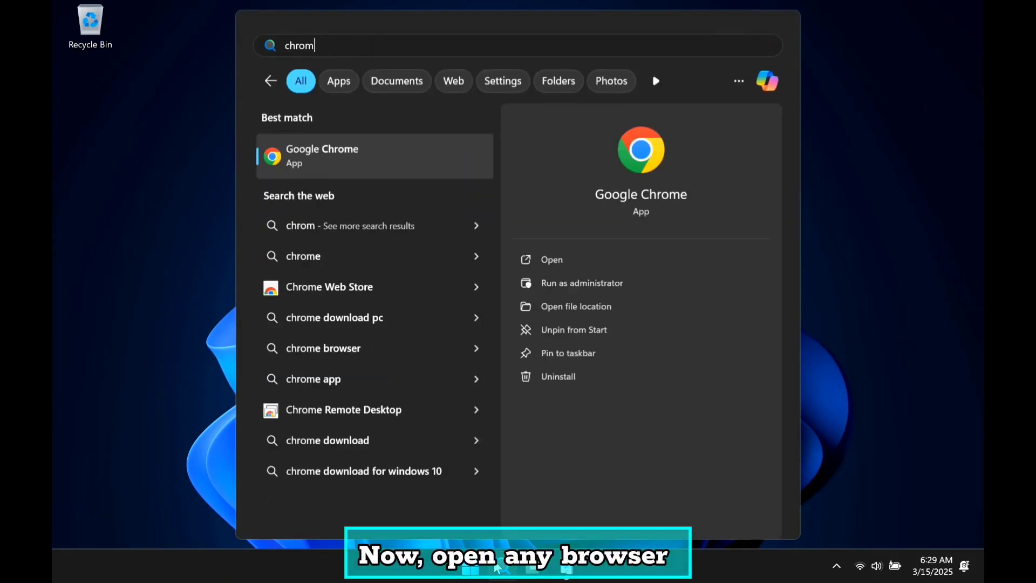
pyautogui.click(652, 144)
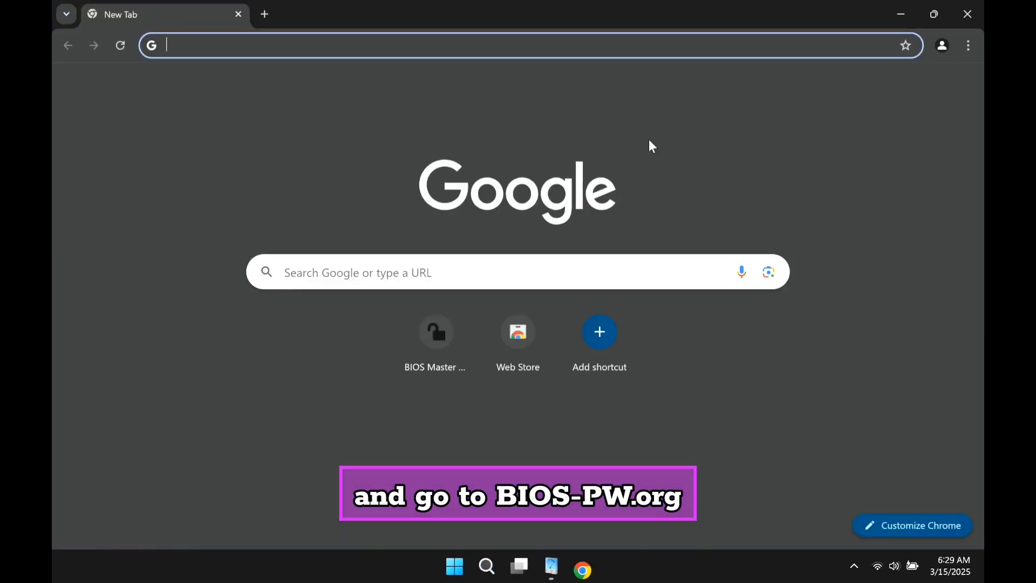
pyautogui.click(524, 42)
pyautogui.write('bios')
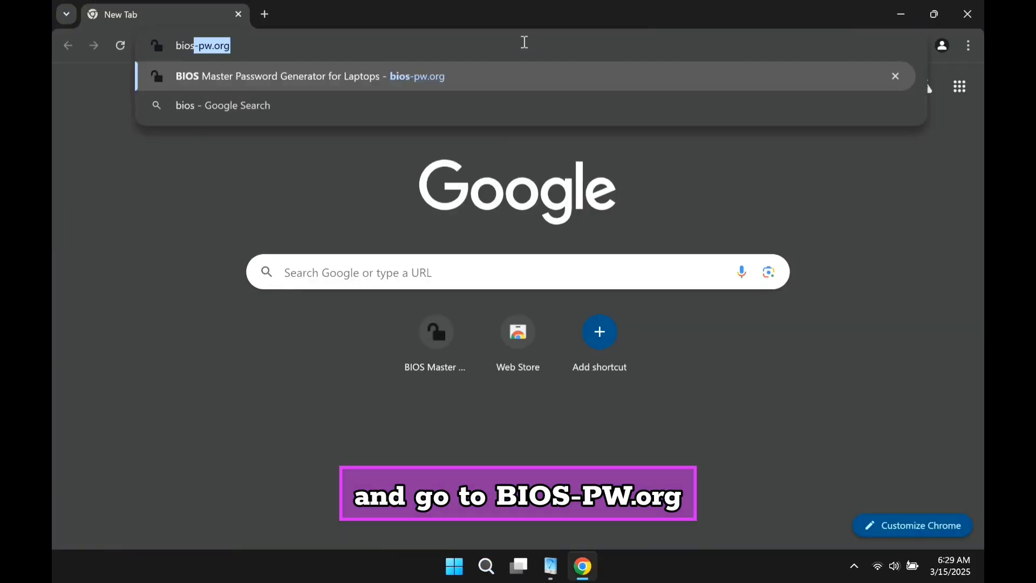
pyautogui.write('-pw.org')
pyautogui.press('Return')
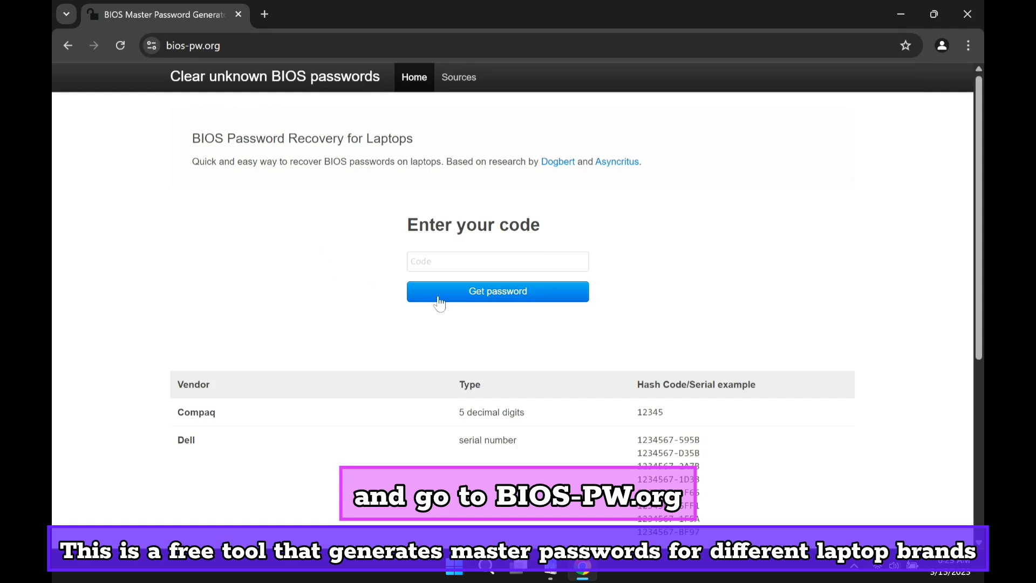
# - Generate master passwords for code 84723365 and highlight the Insyde H2O BIOS row for Acer
pyautogui.click(435, 261)
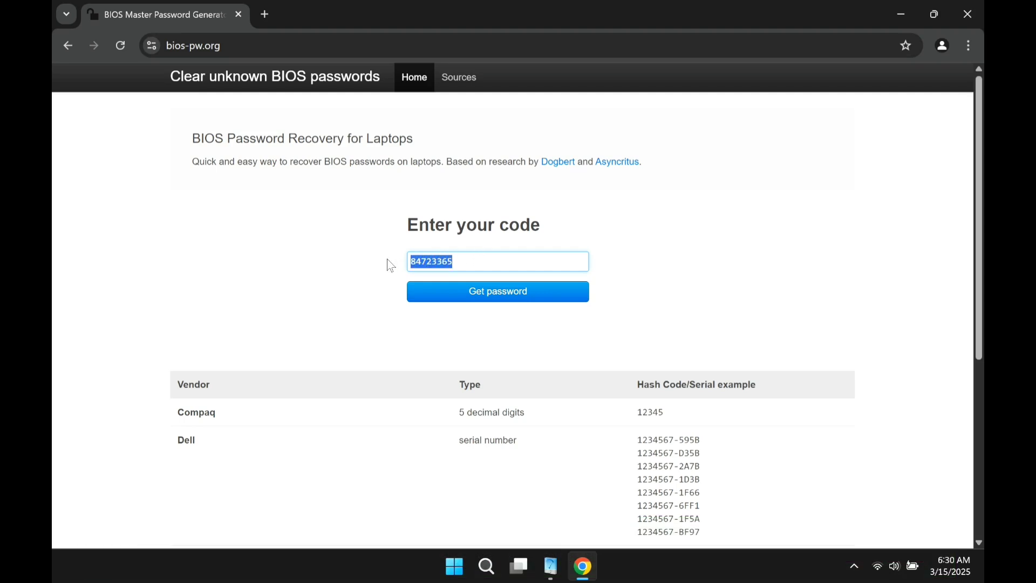
pyautogui.click(484, 292)
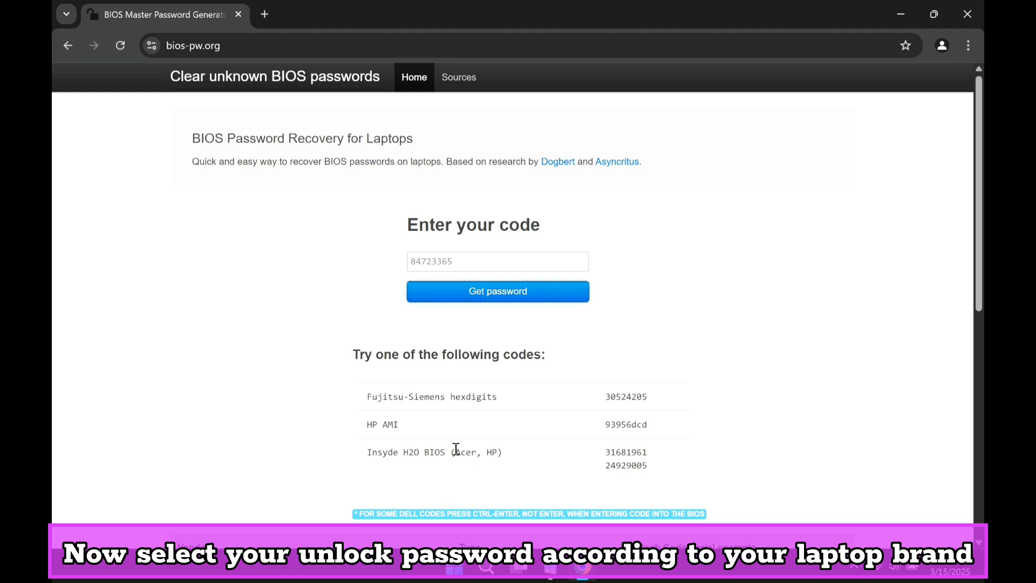
pyautogui.moveTo(456, 450); pyautogui.dragTo(477, 450)
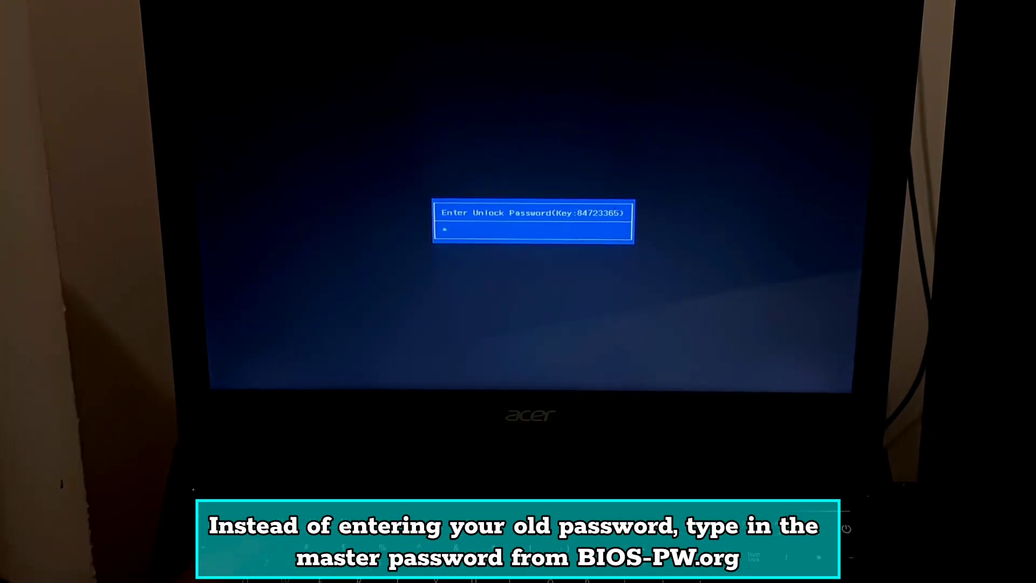
pyautogui.write('1')
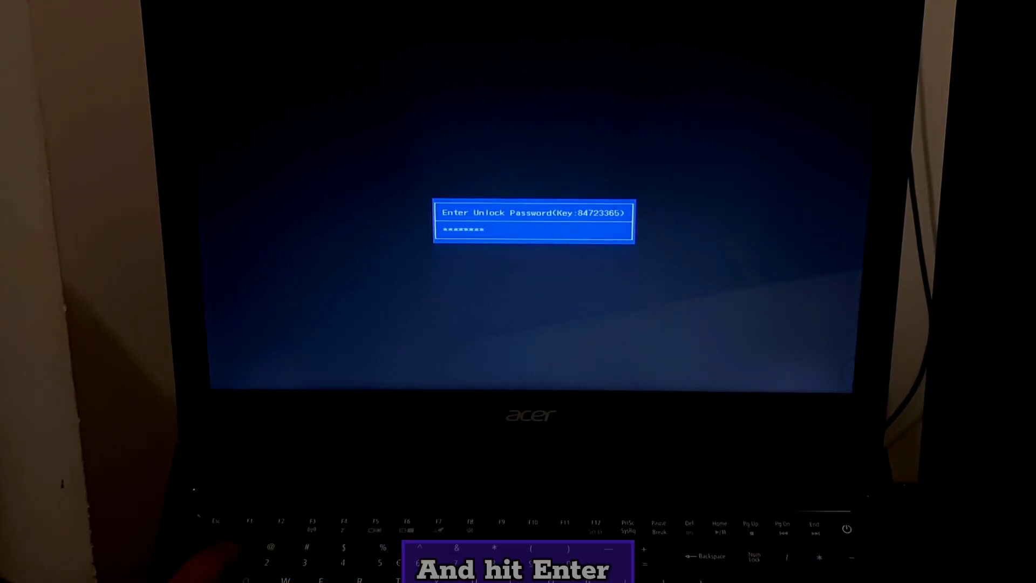
# - Submit the Insyde H2O master password in the unlock prompt to enter the setup utility
pyautogui.press('Return')
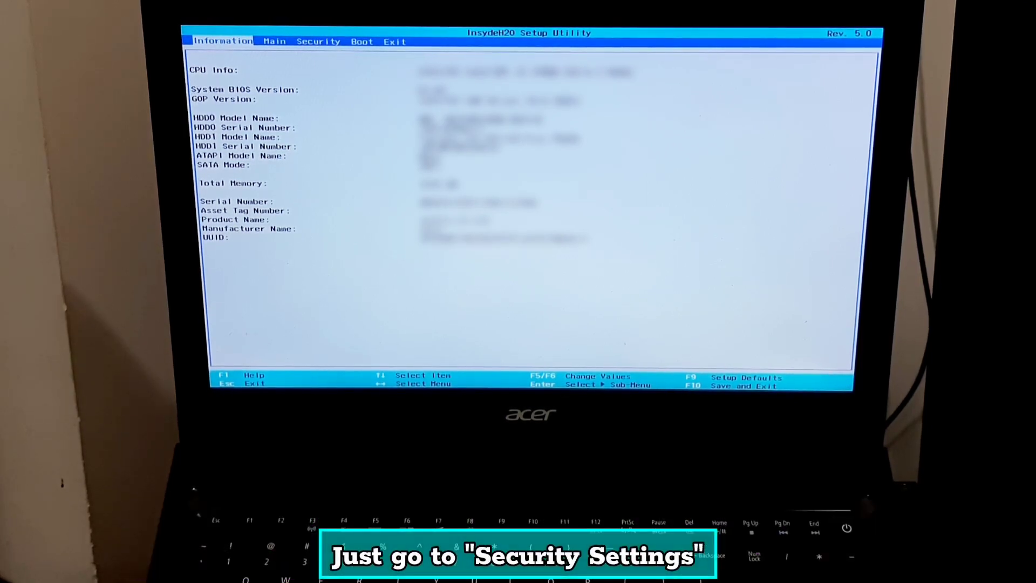
# - On the Security page, clear the supervisor password using the master password and blank new-password fields
pyautogui.press('Right')
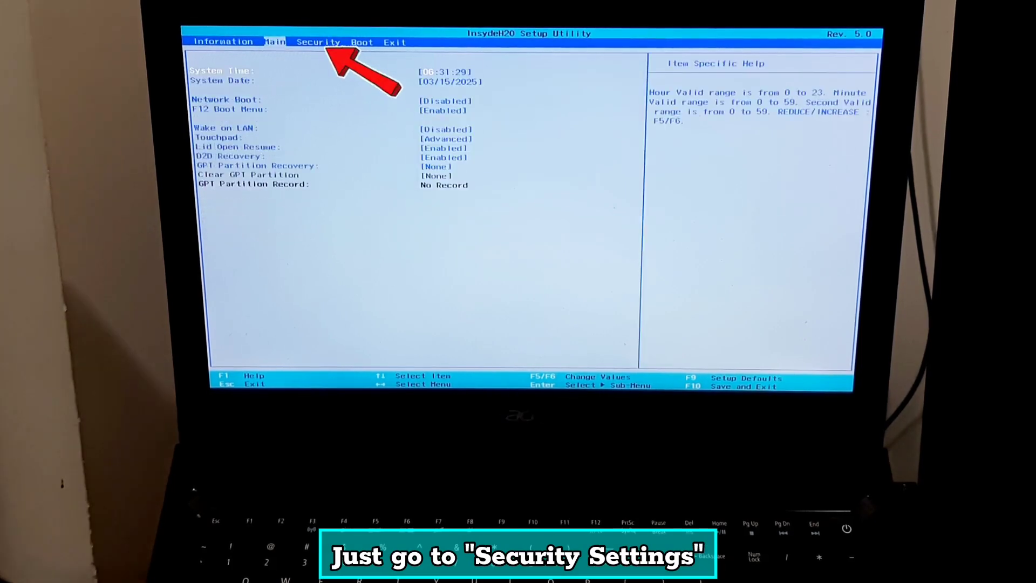
pyautogui.press('Right')
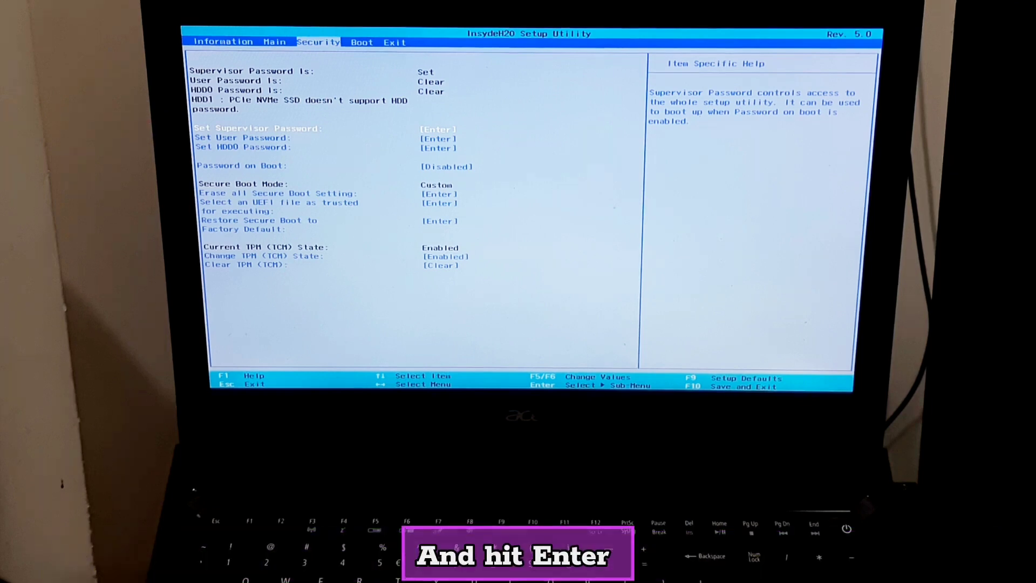
pyautogui.press('Return')
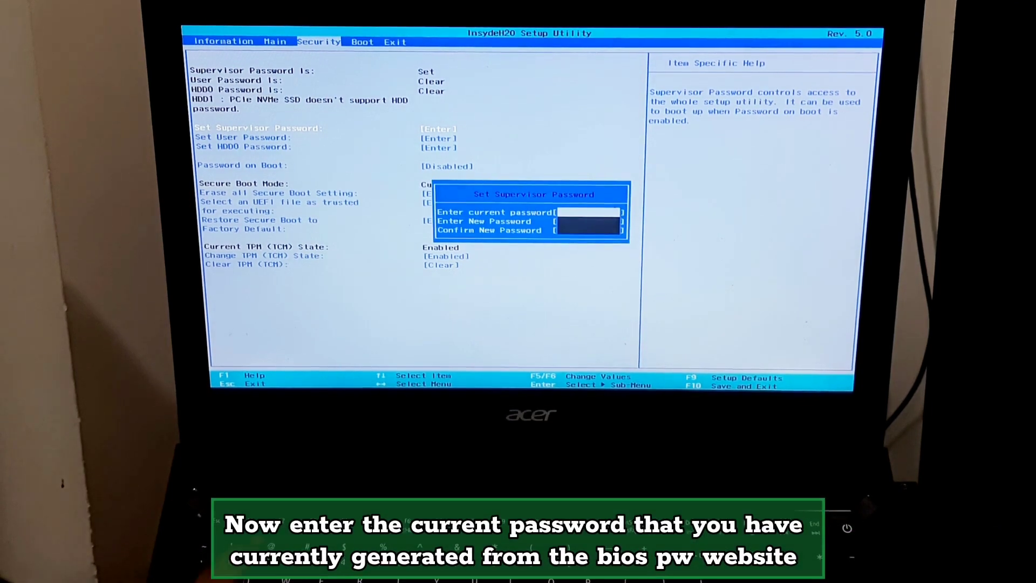
pyautogui.write('***')
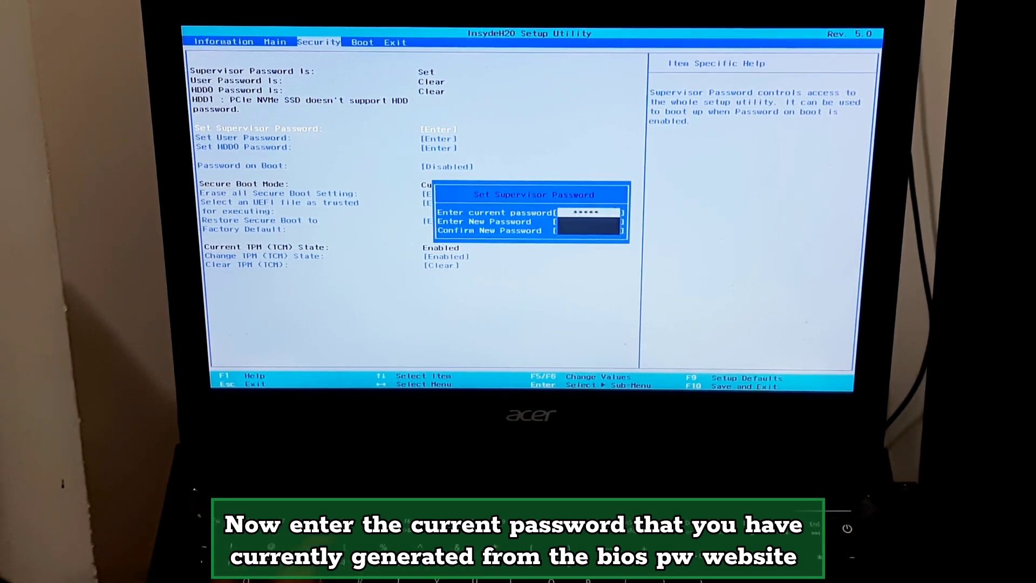
pyautogui.write('**')
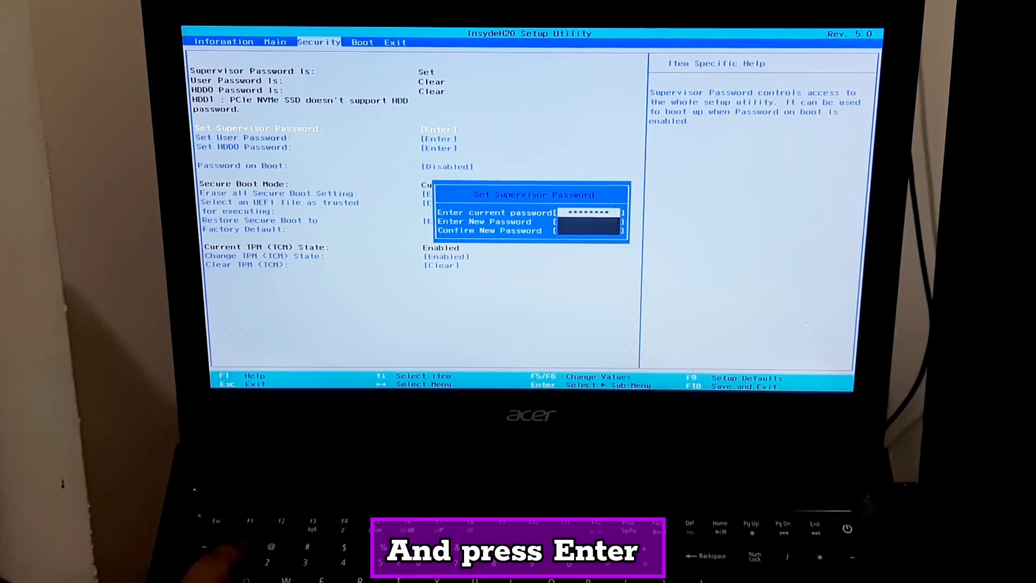
pyautogui.press('Return')
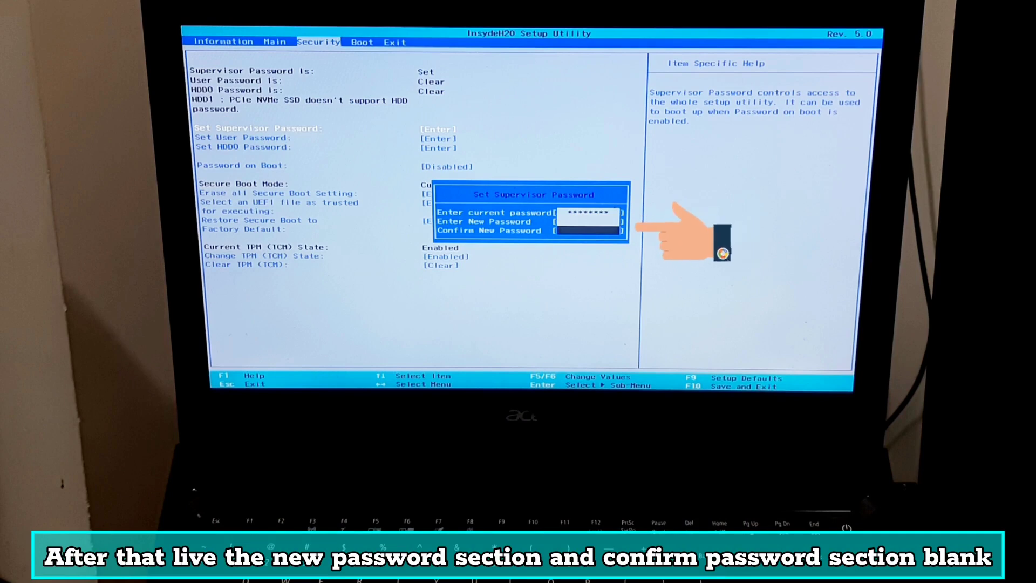
pyautogui.press('Return')
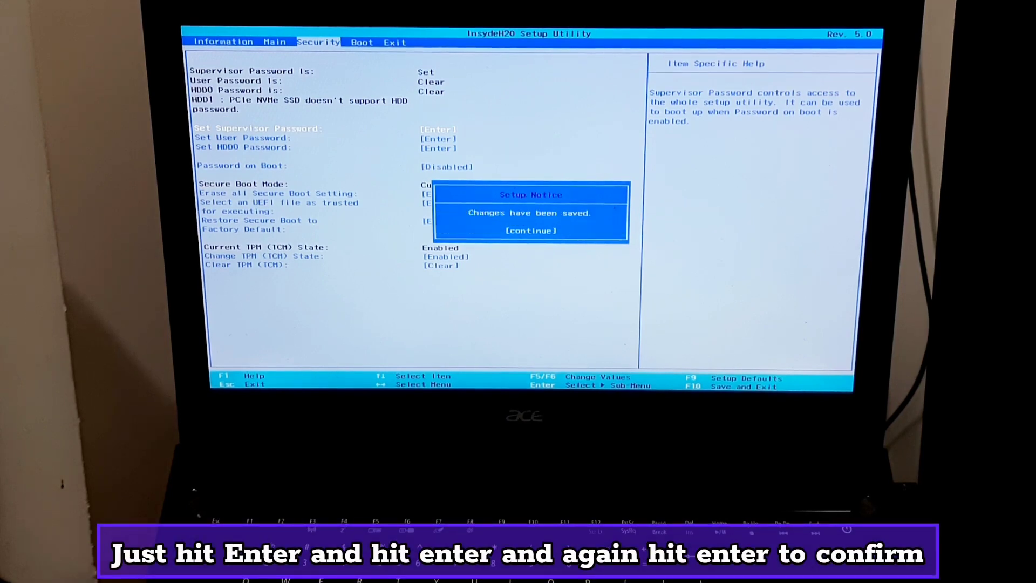
pyautogui.press('Return')
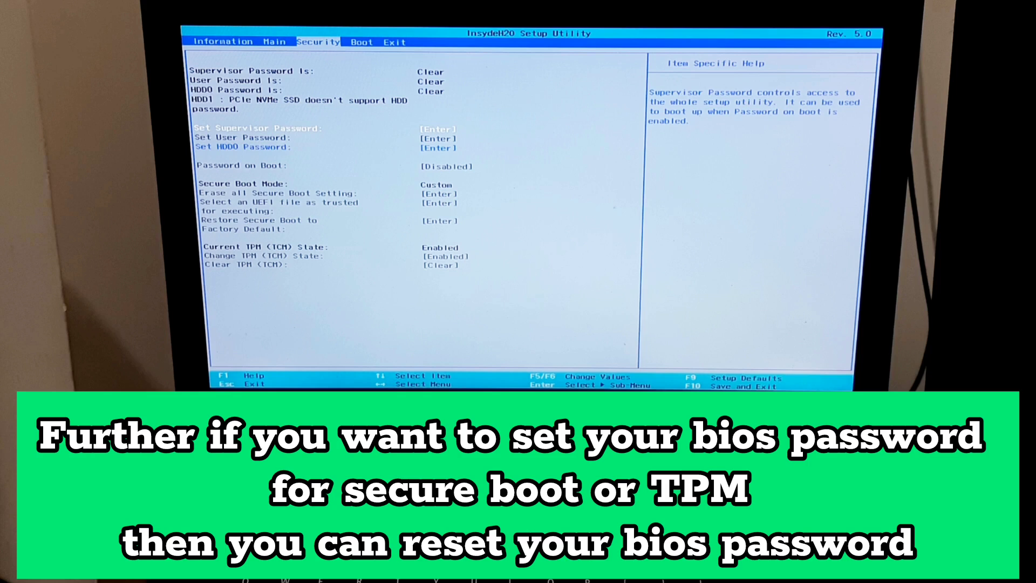
# - Enter and confirm a new supervisor password under Set Supervisor Password, then save it
pyautogui.press('Return')
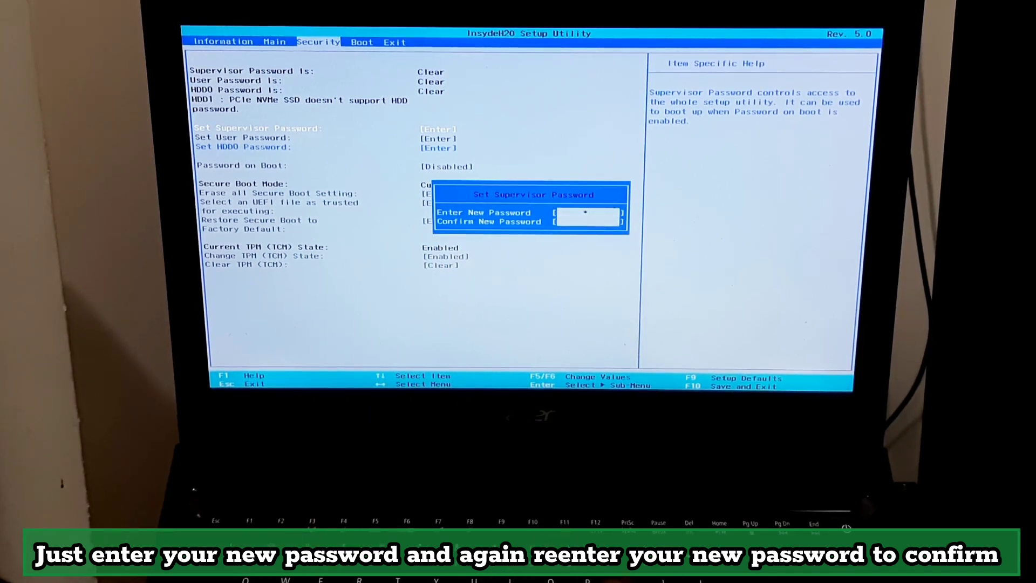
pyautogui.press('Return')
pyautogui.press('Return')
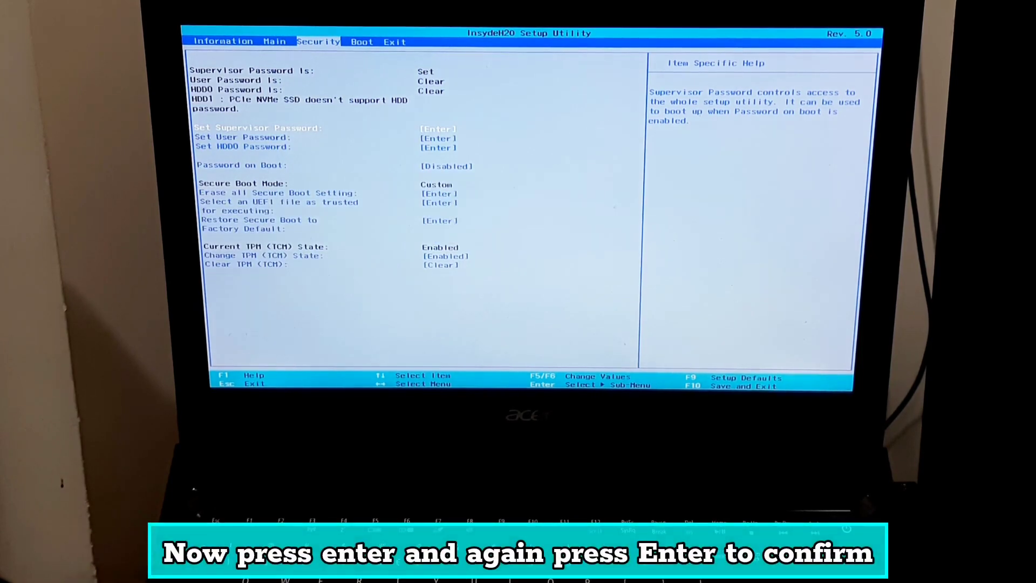